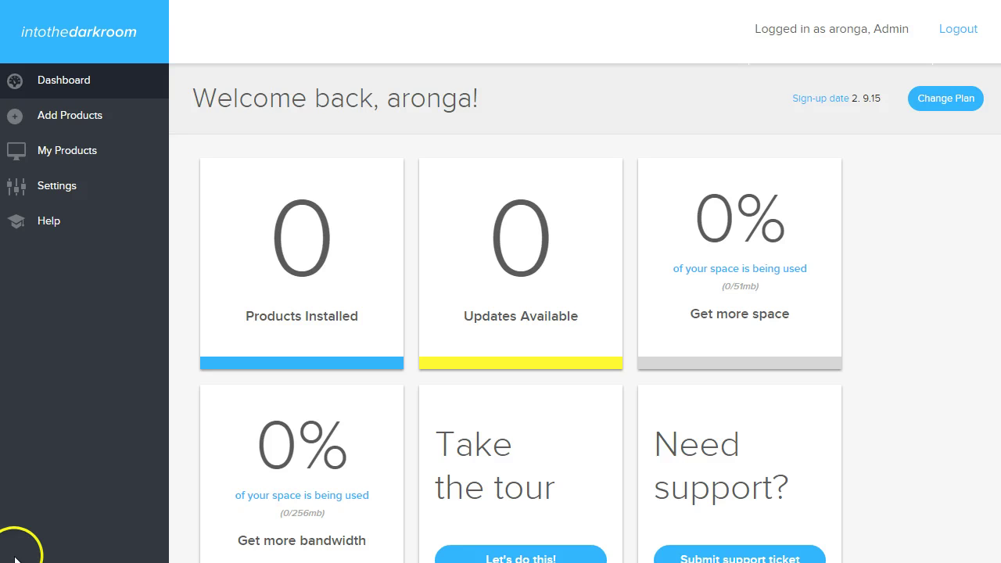
# Open My Products to list the installed weddings website, my blog and slideshow.
pyautogui.click(74, 160)
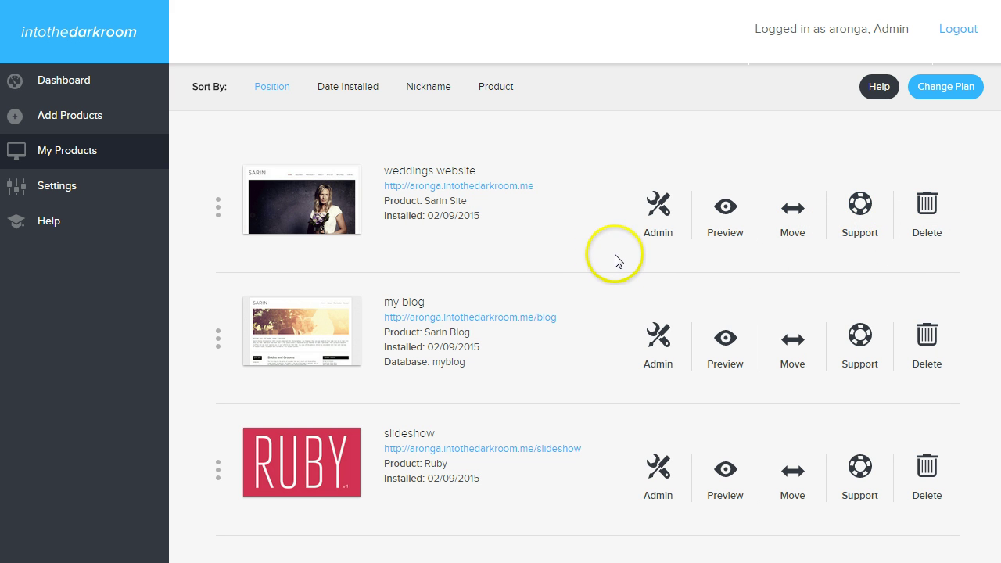
# In the weddings website admin, agree to the Triple Scoop Music EULA and import the free tracks.
pyautogui.click(663, 213)
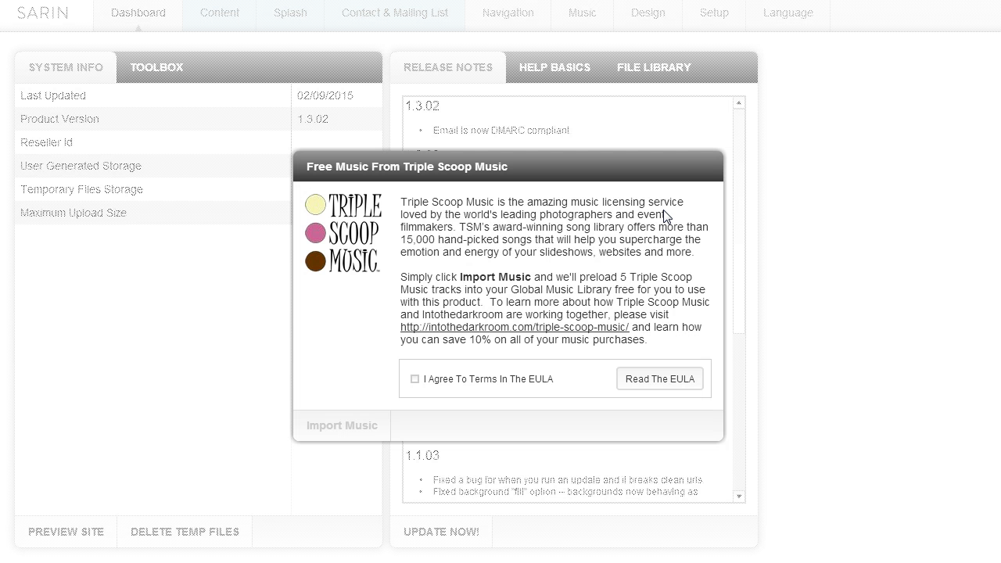
pyautogui.click(415, 380)
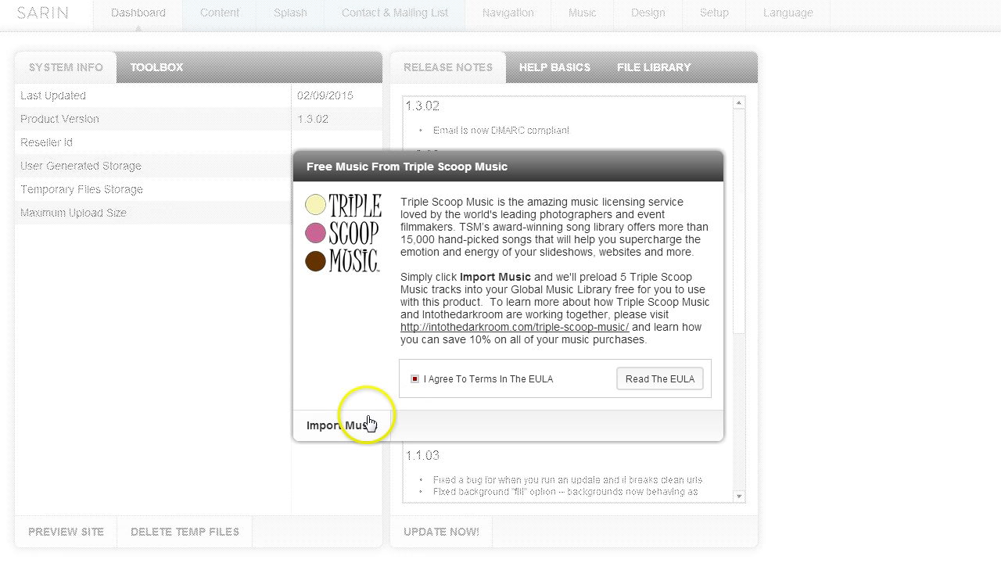
pyautogui.click(360, 430)
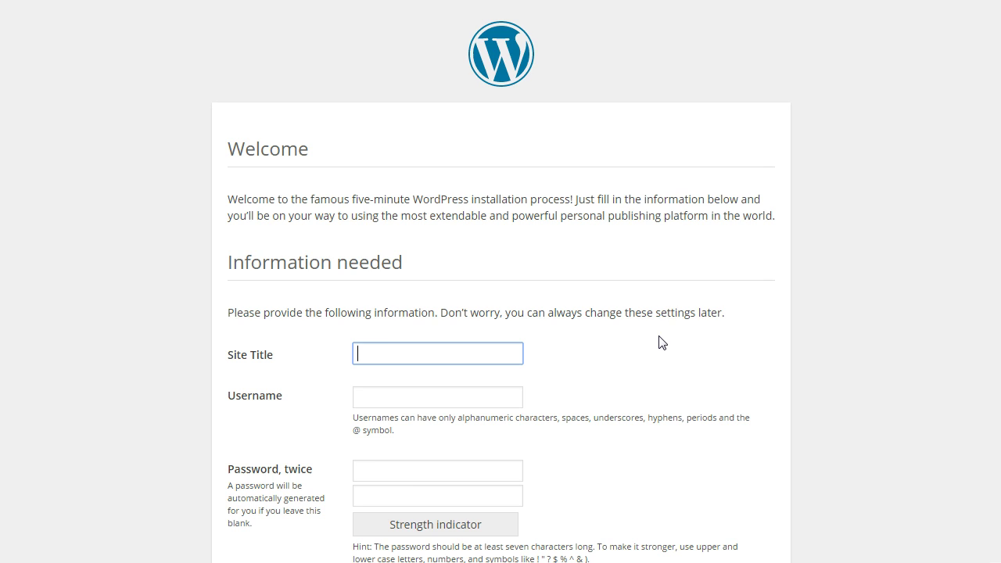
# Enter the site title 'my studio name', an admin username and the account password.
pyautogui.scroll(-2, 462, 348)
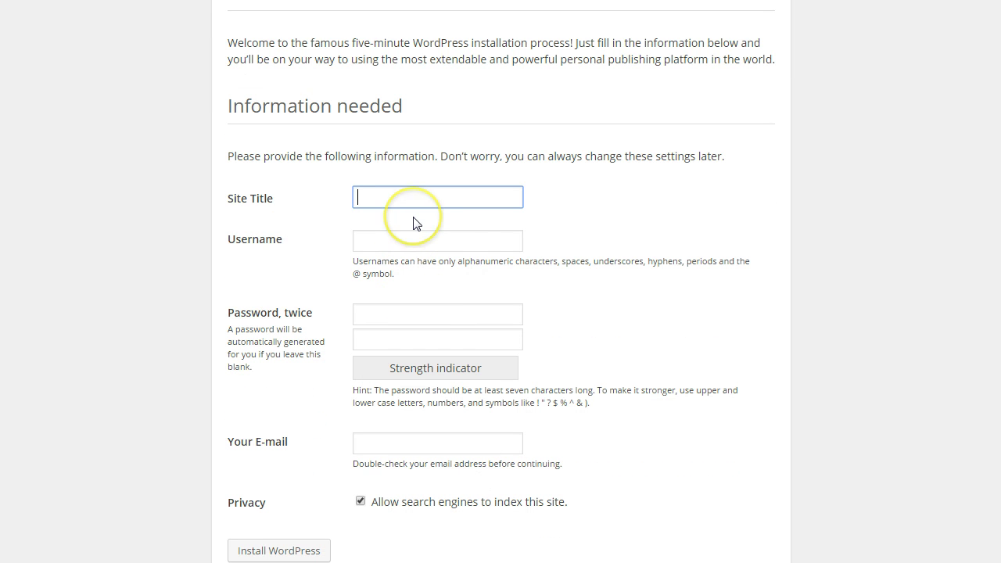
pyautogui.write('my studio name')
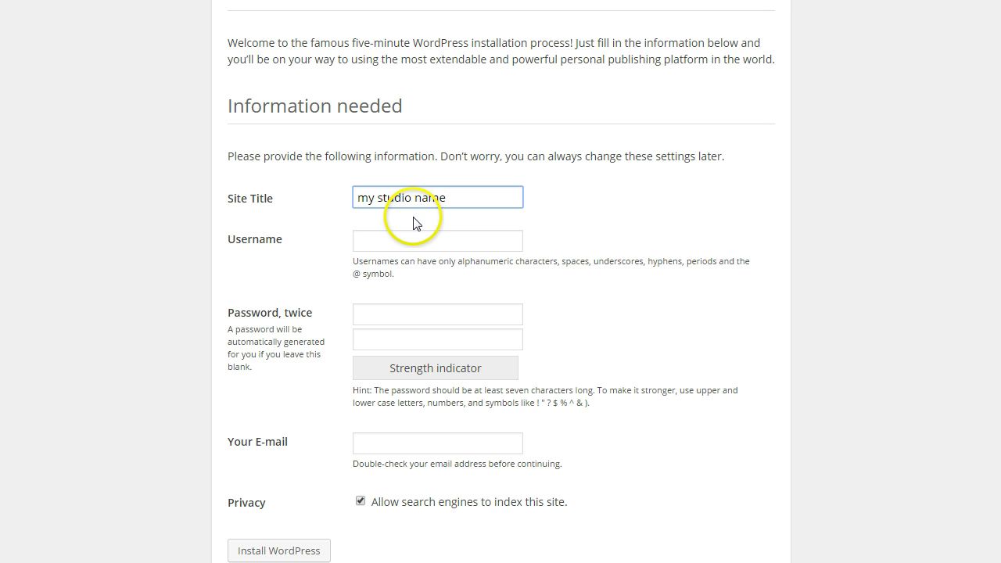
pyautogui.click(418, 243)
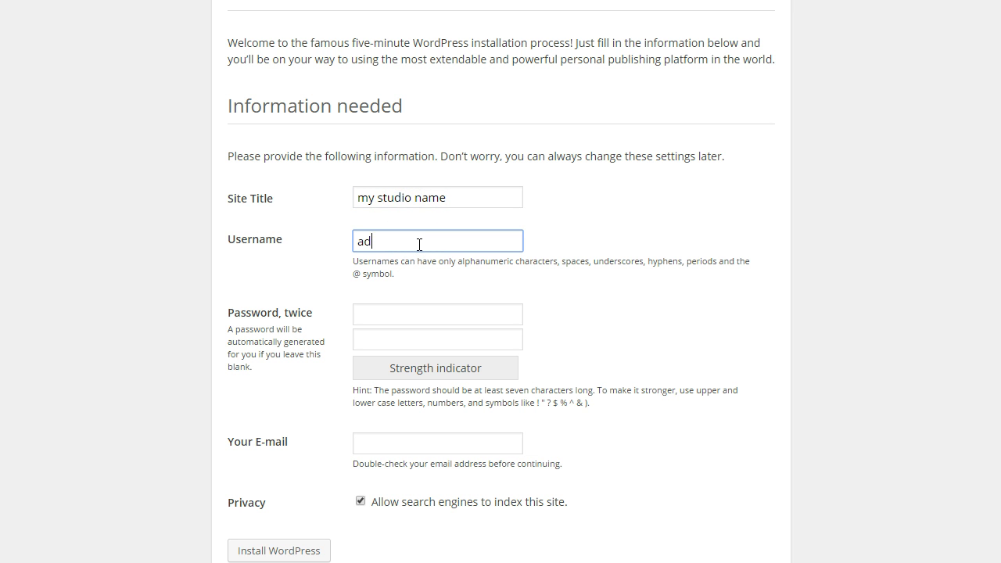
pyautogui.click(421, 313)
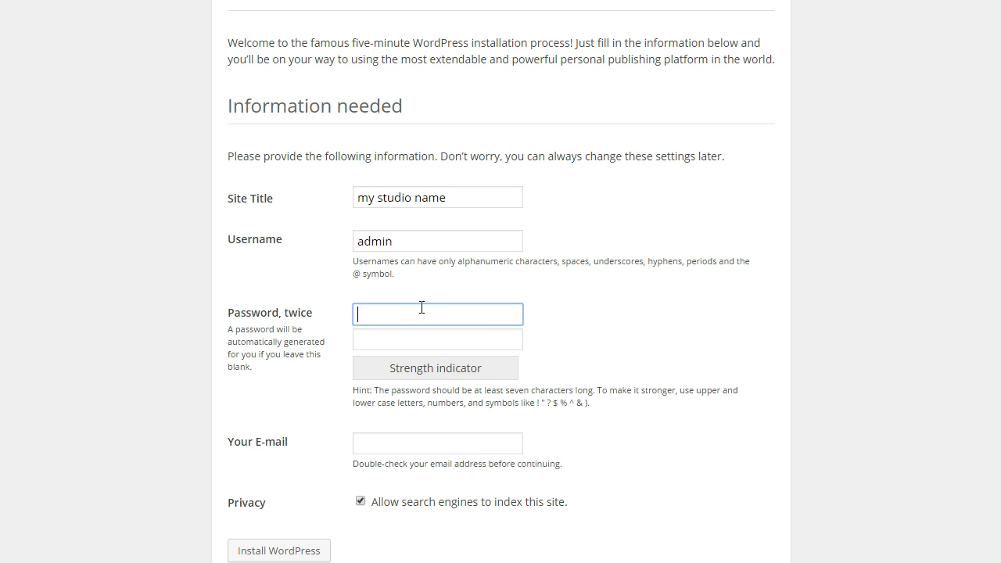
pyautogui.write('••')
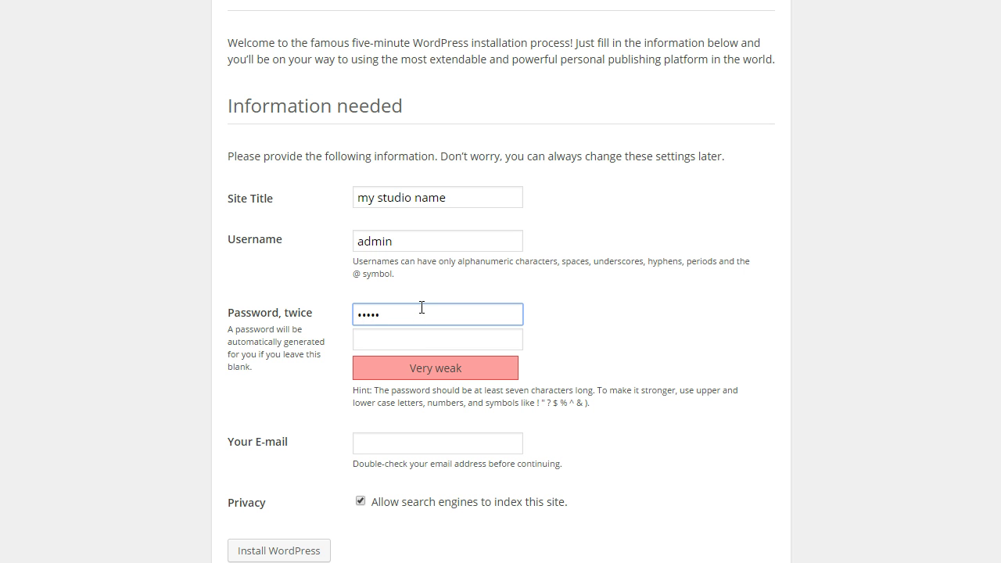
# Repeat the password, fill in the admin's e-mail address, and install WordPress.
pyautogui.click(380, 338)
pyautogui.write('••••')
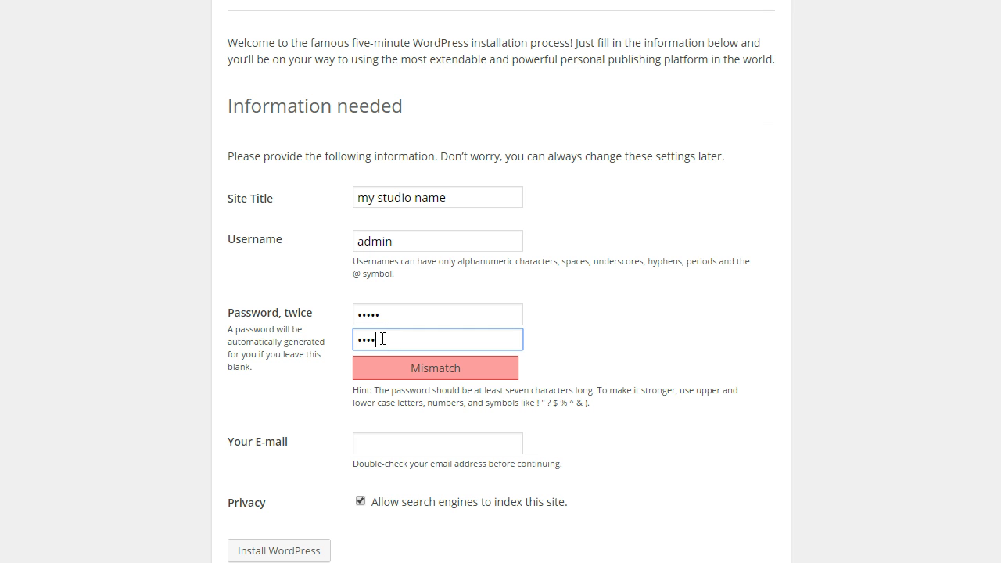
pyautogui.write('•')
pyautogui.click(388, 442)
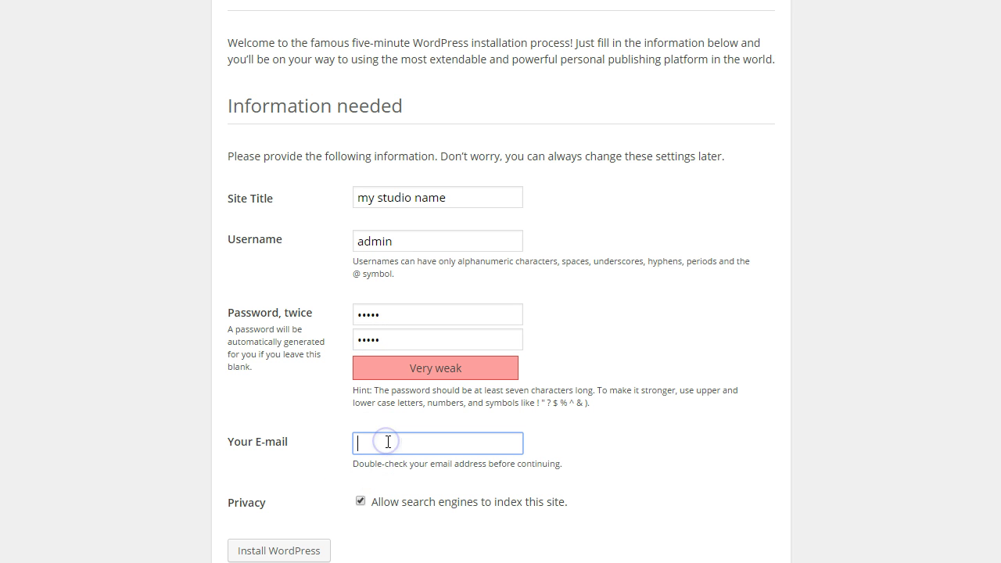
pyautogui.write('anthony@')
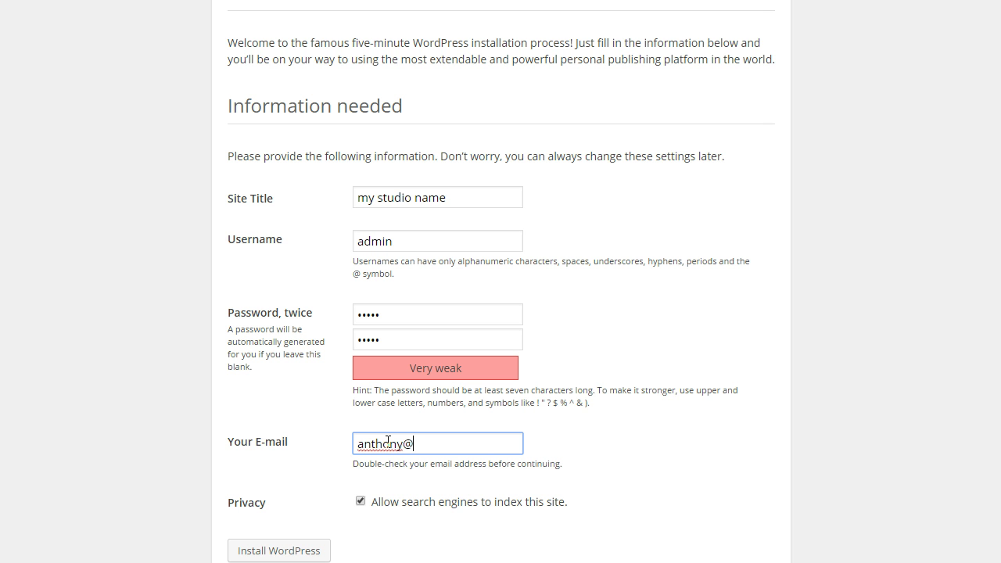
pyautogui.write('test.com')
pyautogui.click(302, 548)
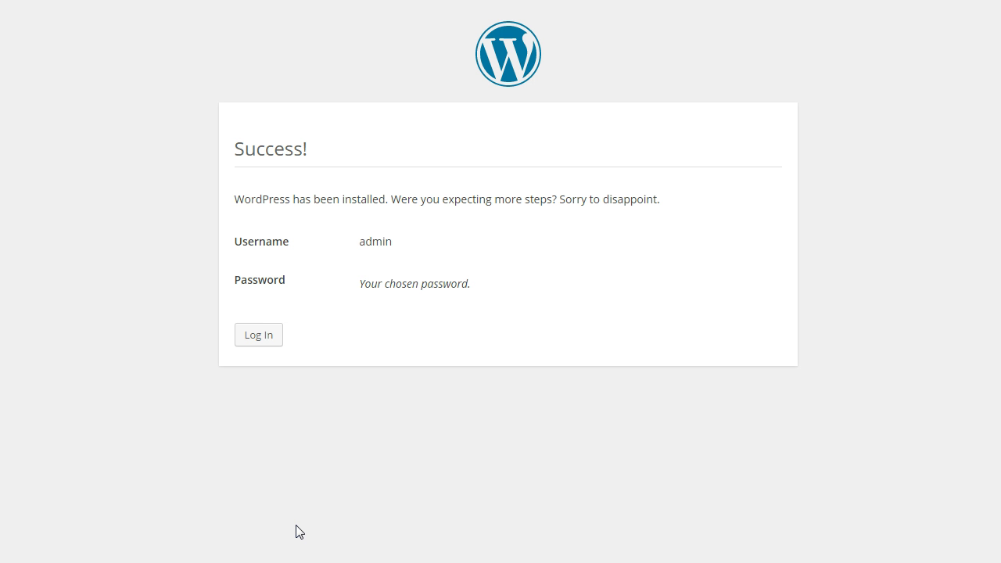
# Go to the new blog's login page and decline Chrome's offer to save the password.
pyautogui.click(305, 379)
pyautogui.click(263, 338)
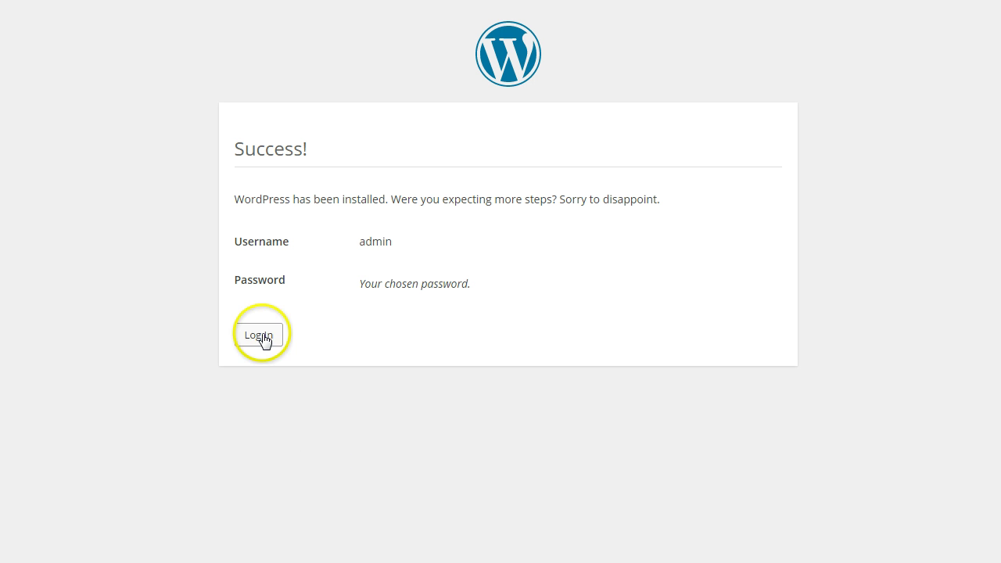
pyautogui.click(157, 438)
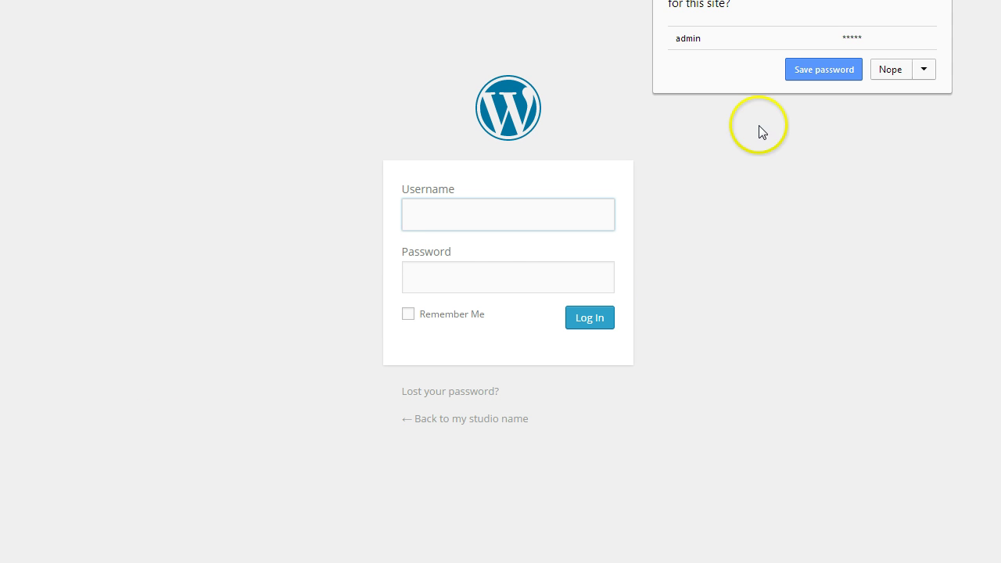
pyautogui.click(891, 69)
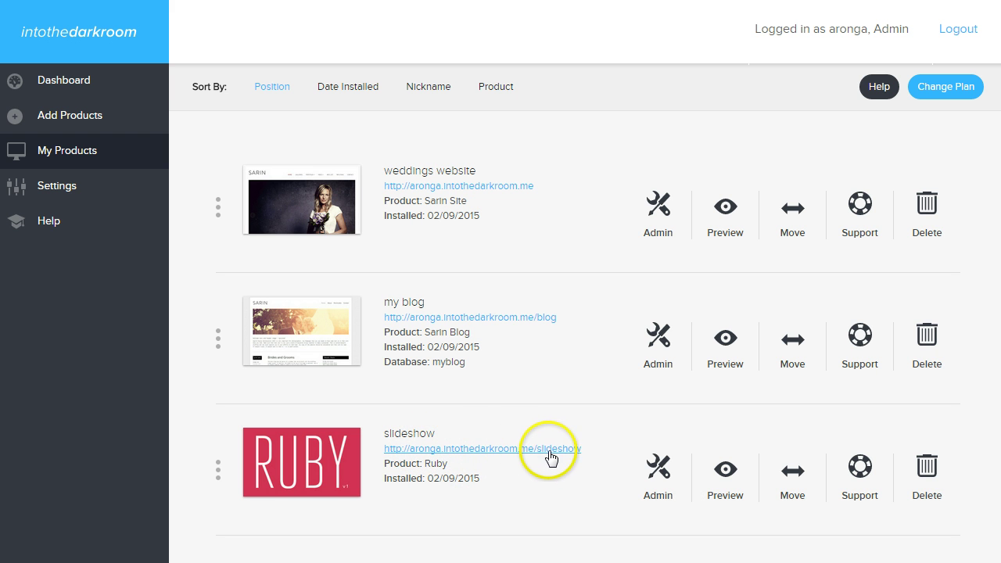
# Move the slideshow product from the 'slideshow' folder to 'ruby' and close the confirmation.
pyautogui.click(797, 475)
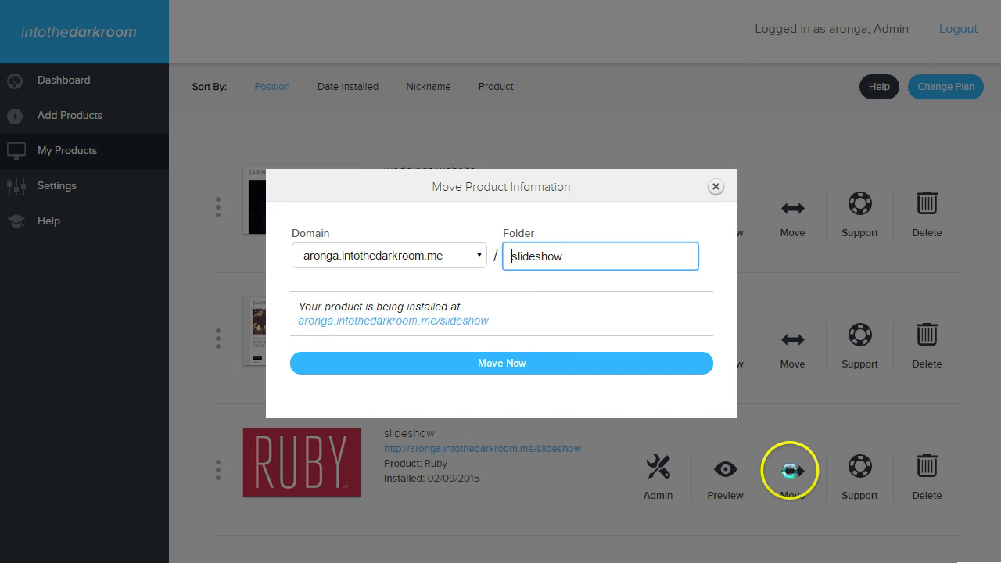
pyautogui.click(538, 256)
pyautogui.doubleClick(538, 256)
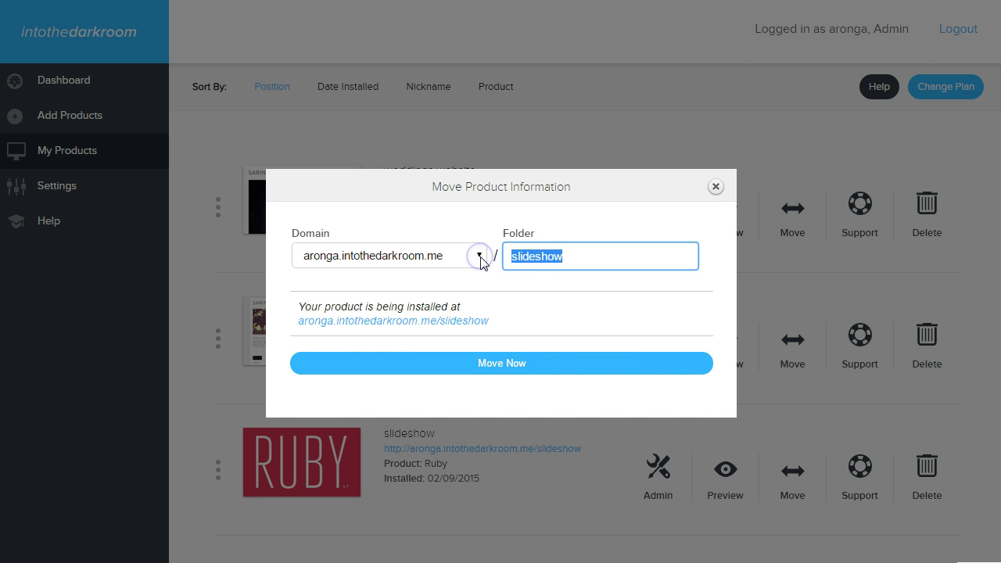
pyautogui.write('rub')
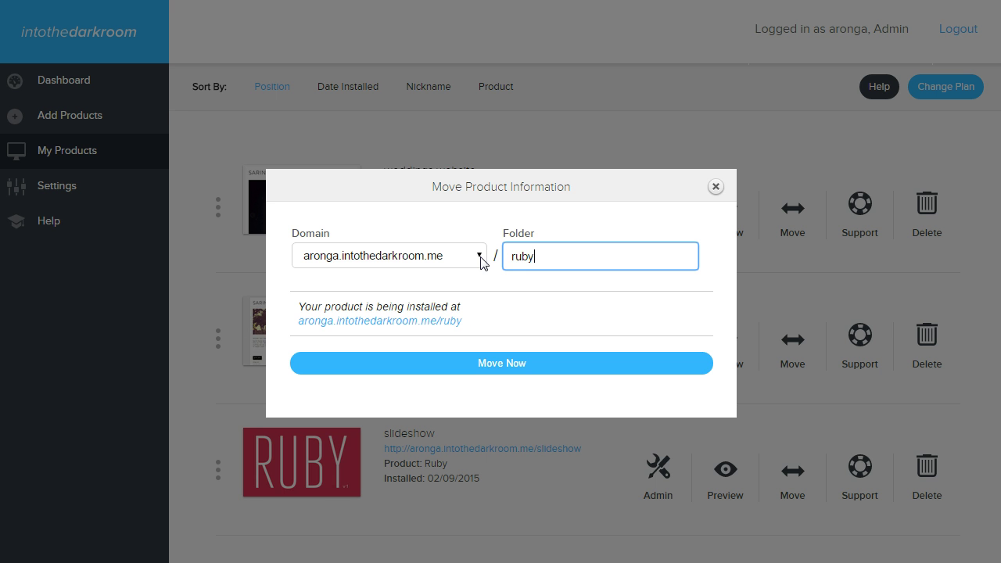
pyautogui.write('y')
pyautogui.click(526, 363)
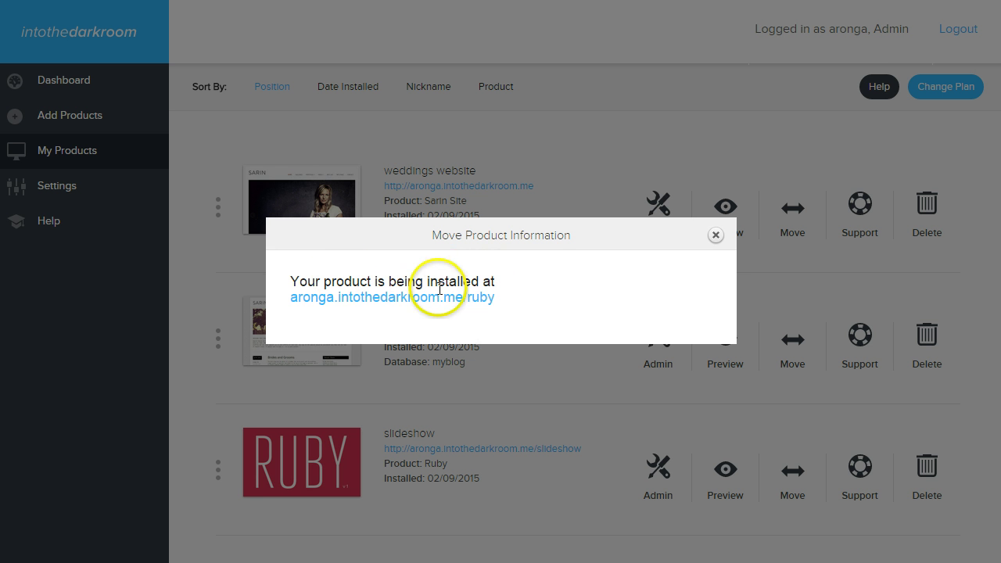
pyautogui.click(715, 236)
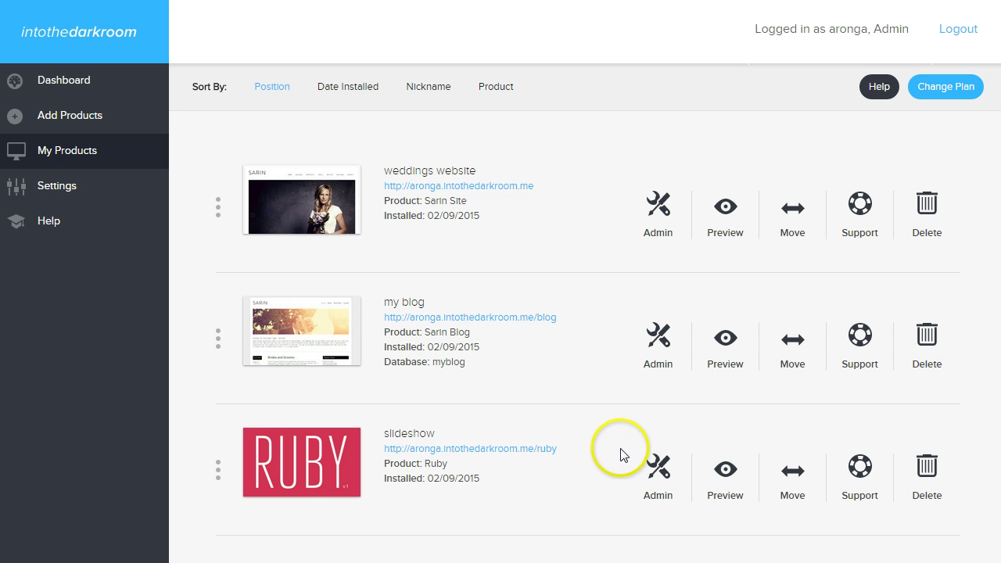
# Move my blog from the 'blog' folder to 'myblog'.
pyautogui.click(801, 347)
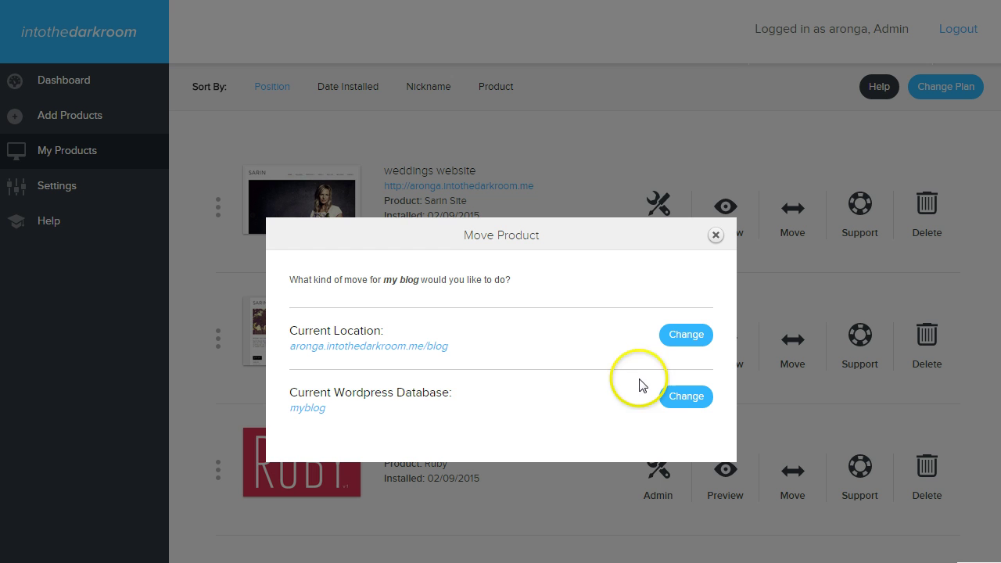
pyautogui.click(685, 336)
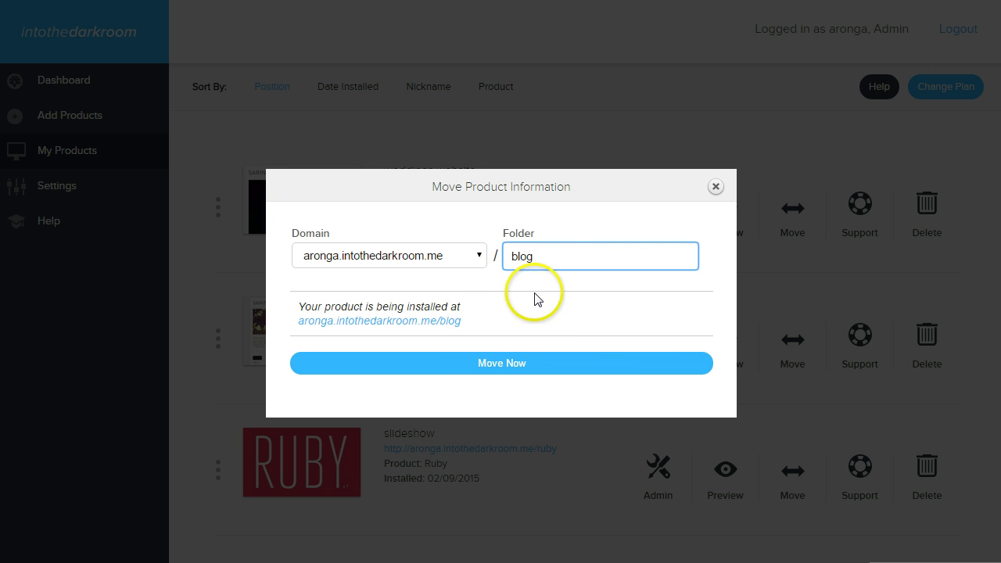
pyautogui.click(547, 248)
pyautogui.write('my')
pyautogui.click(532, 364)
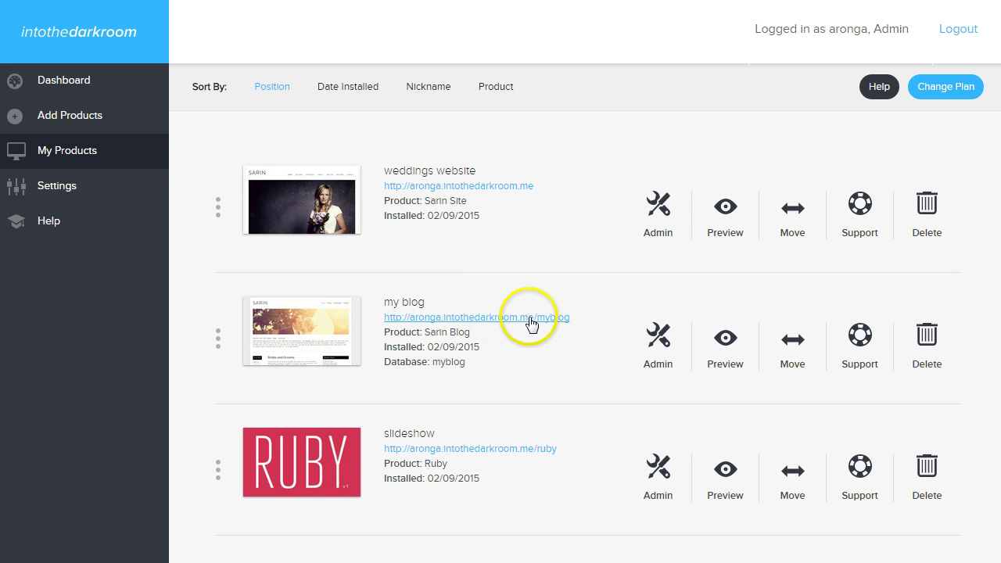
# Review my blog's location and available domains, then cancel without changing anything.
pyautogui.click(798, 344)
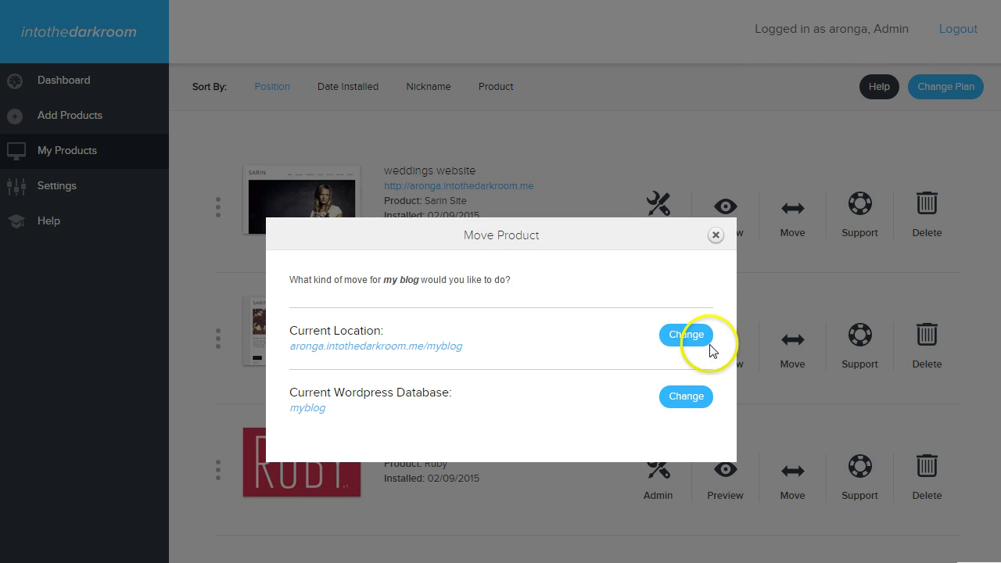
pyautogui.click(686, 340)
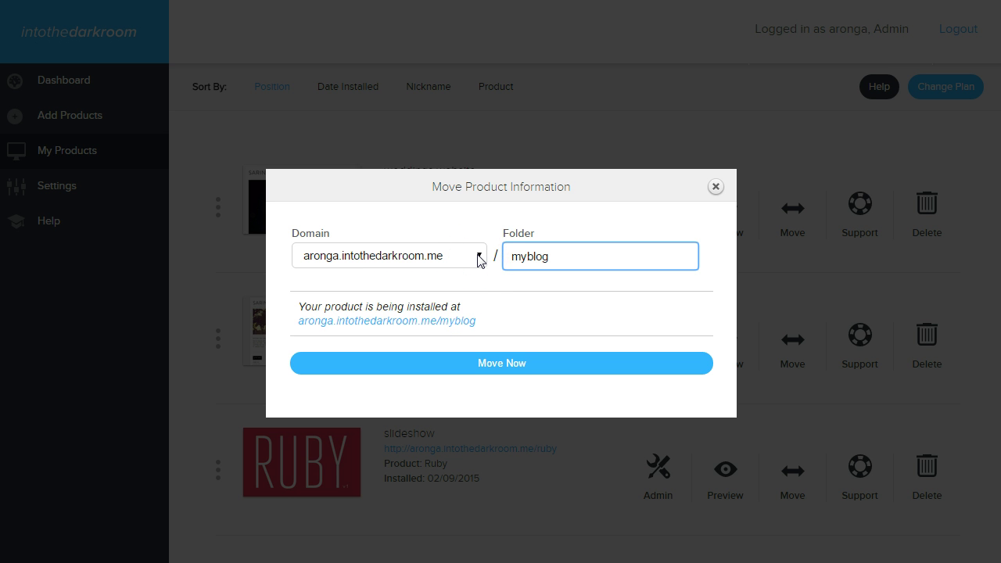
pyautogui.click(481, 259)
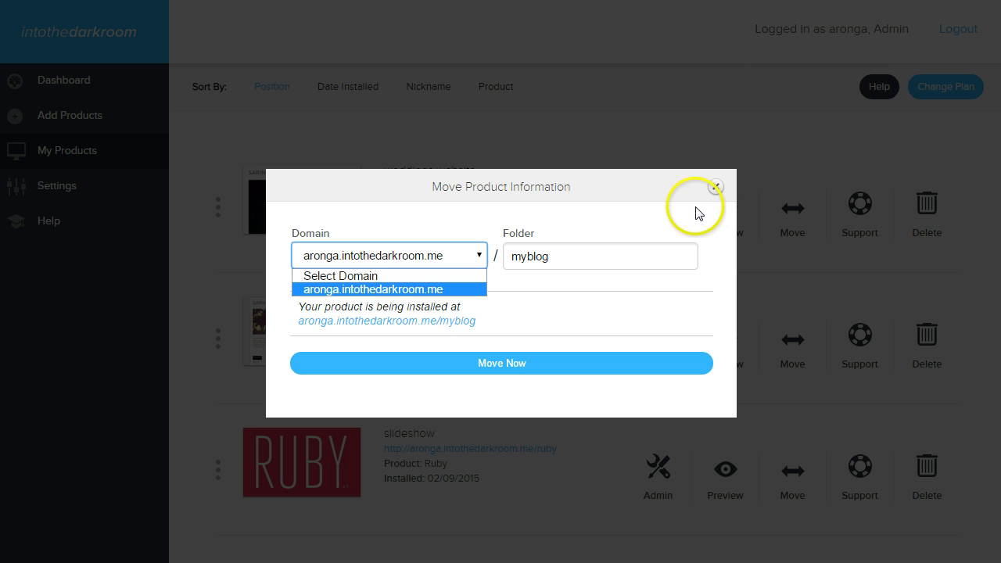
pyautogui.click(715, 186)
pyautogui.click(716, 187)
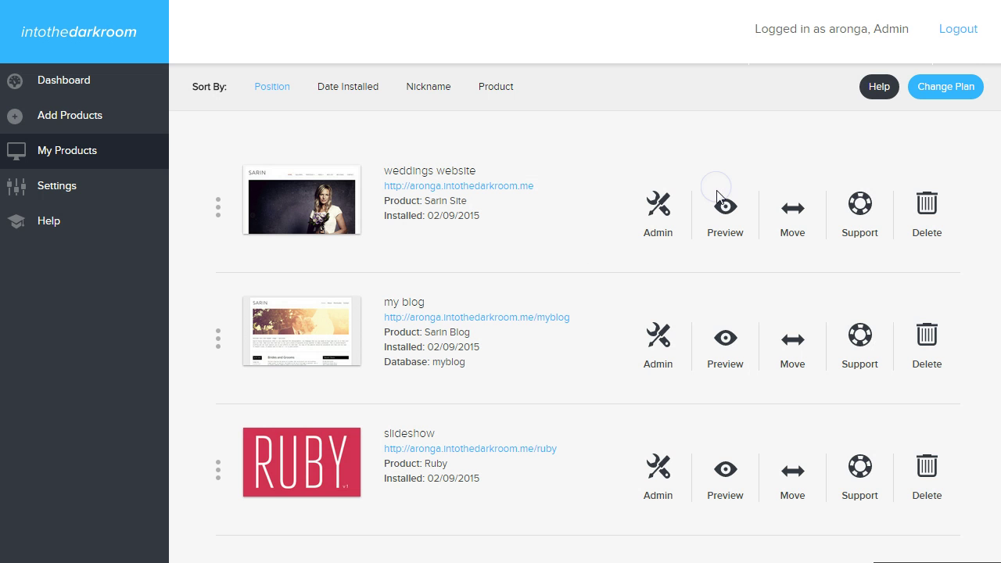
# Switch my blog to a new WordPress database named 'jan 15'.
pyautogui.click(792, 341)
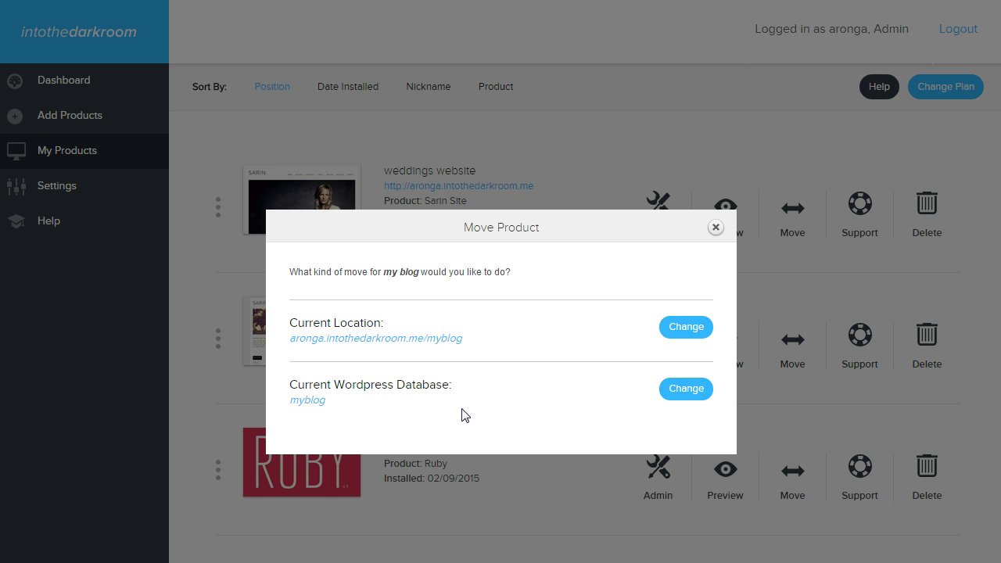
pyautogui.click(686, 391)
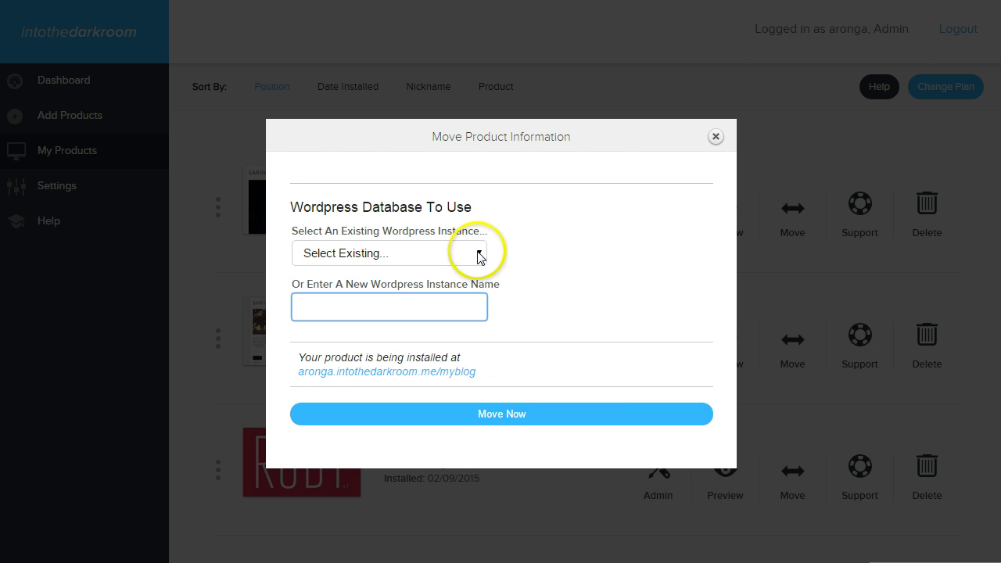
pyautogui.click(479, 254)
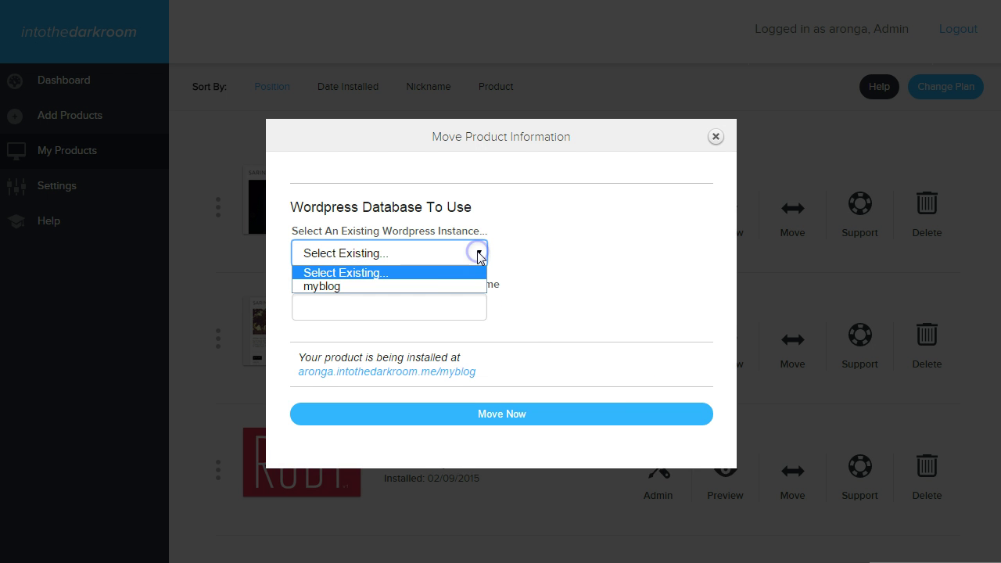
pyautogui.click(463, 309)
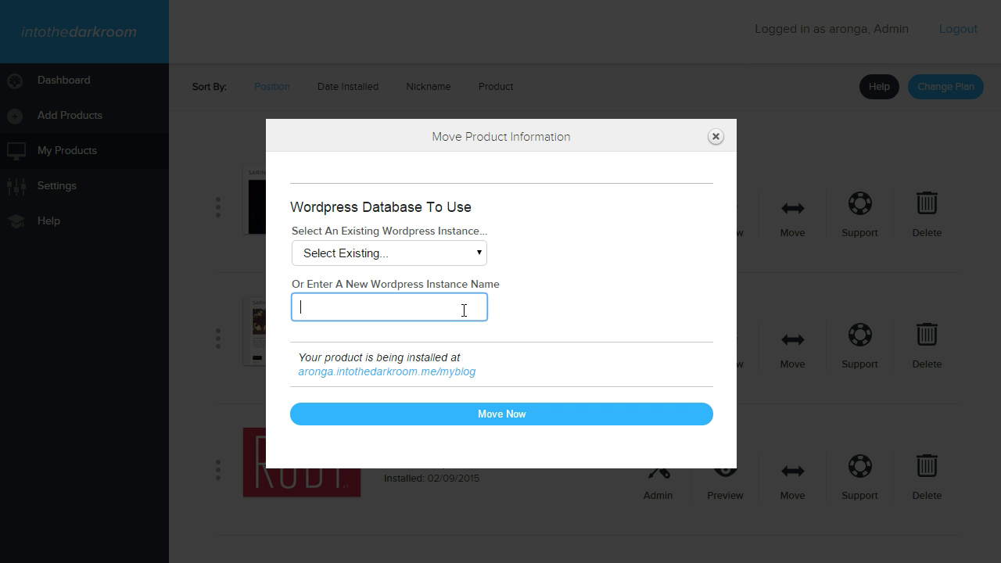
pyautogui.write('jan 15')
pyautogui.click(508, 421)
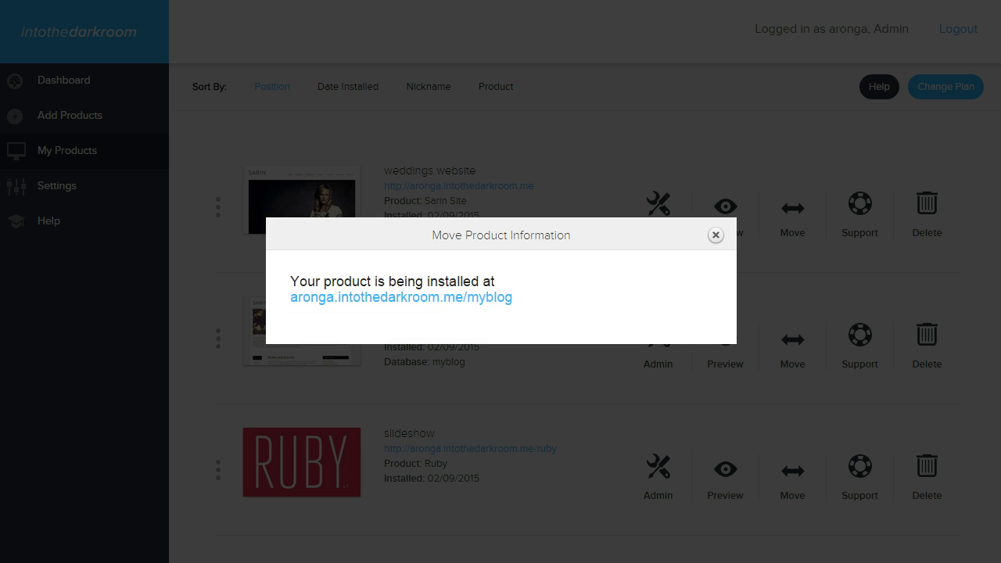
# Dismiss the move confirmation and highlight the new Jan 15 database name.
pyautogui.click(716, 235)
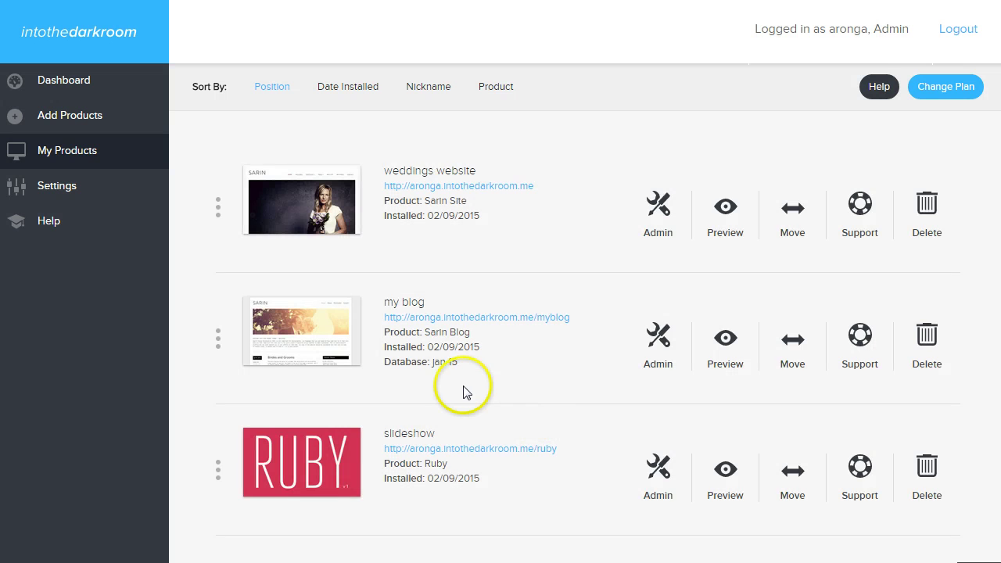
pyautogui.click(456, 362)
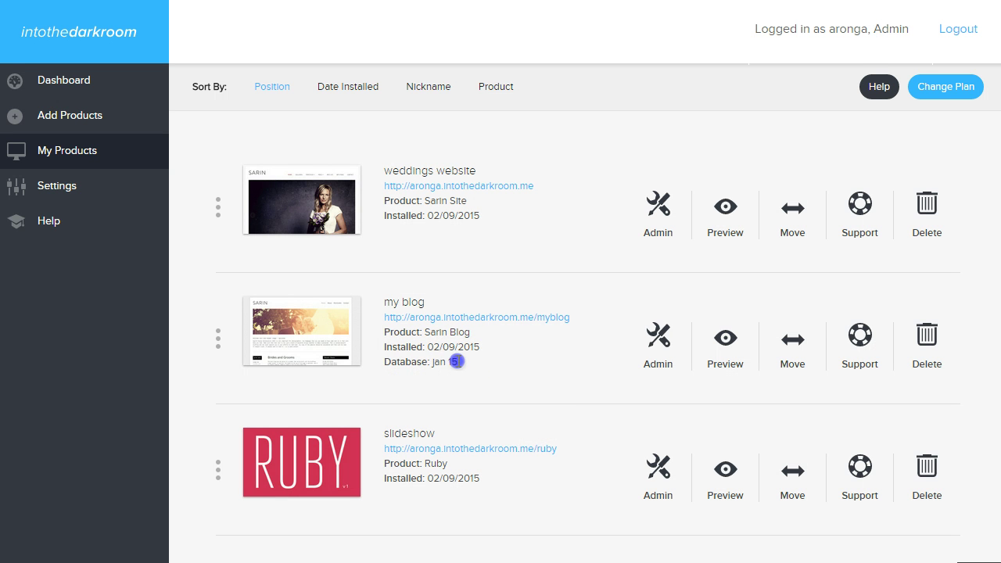
pyautogui.moveTo(456, 362); pyautogui.dragTo(431, 362)
pyautogui.click(505, 379)
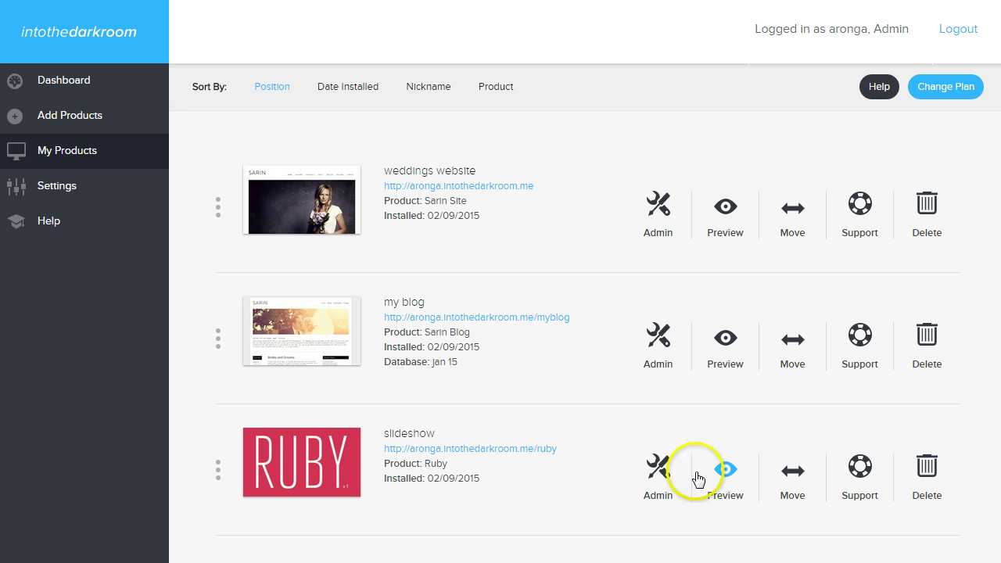
# Permanently delete the Ruby slideshow product, acknowledging both deletion warnings.
pyautogui.click(929, 472)
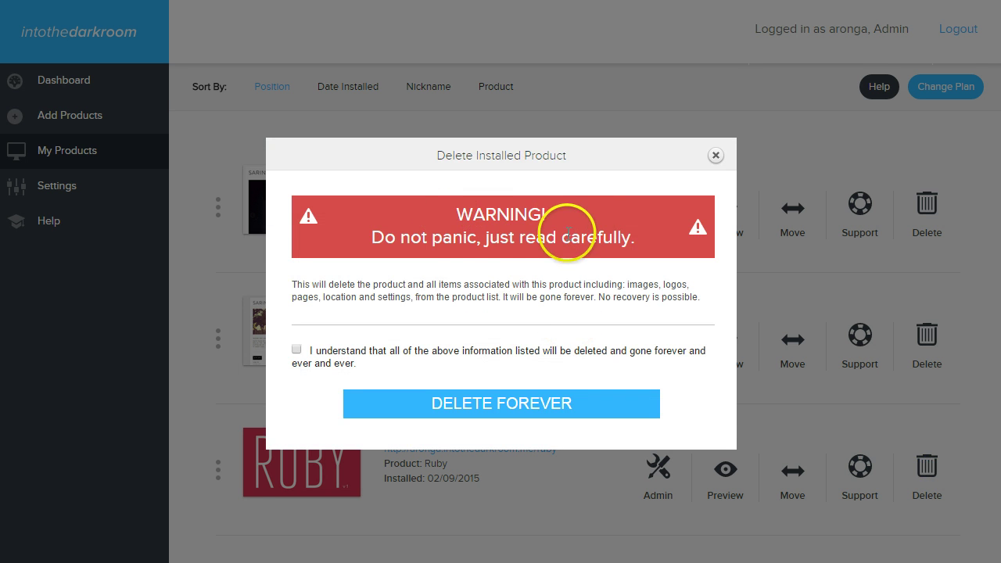
pyautogui.click(297, 351)
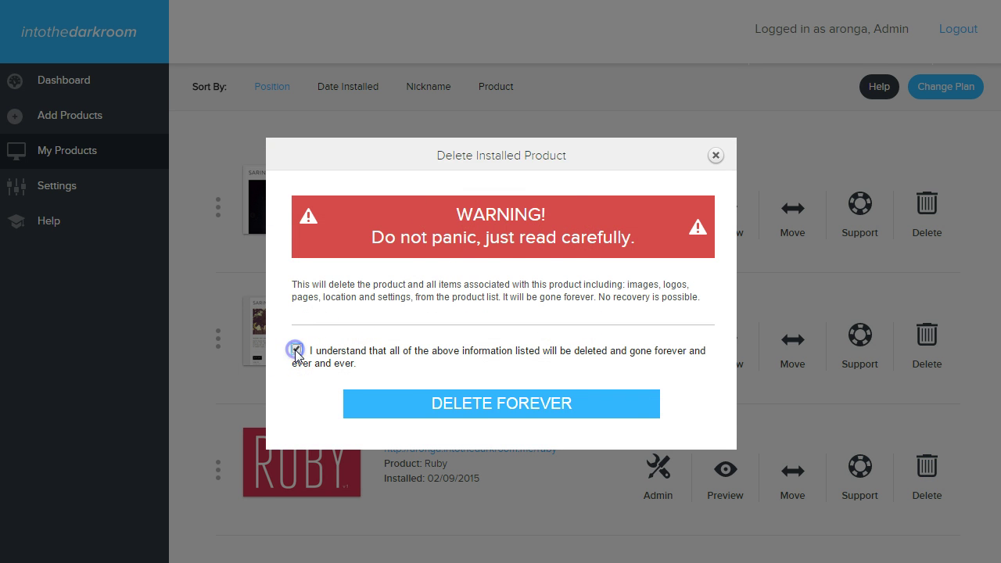
pyautogui.click(467, 403)
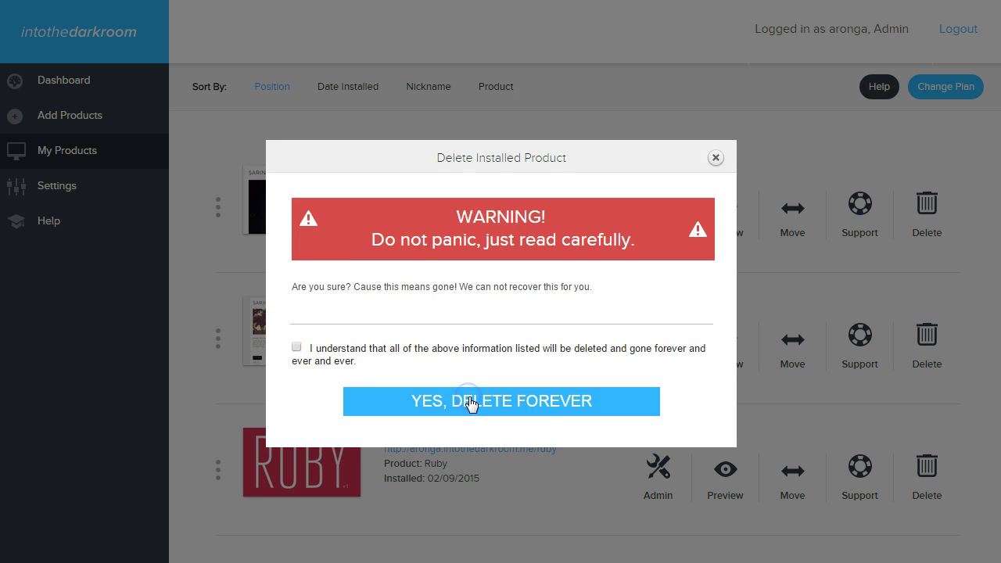
pyautogui.click(298, 349)
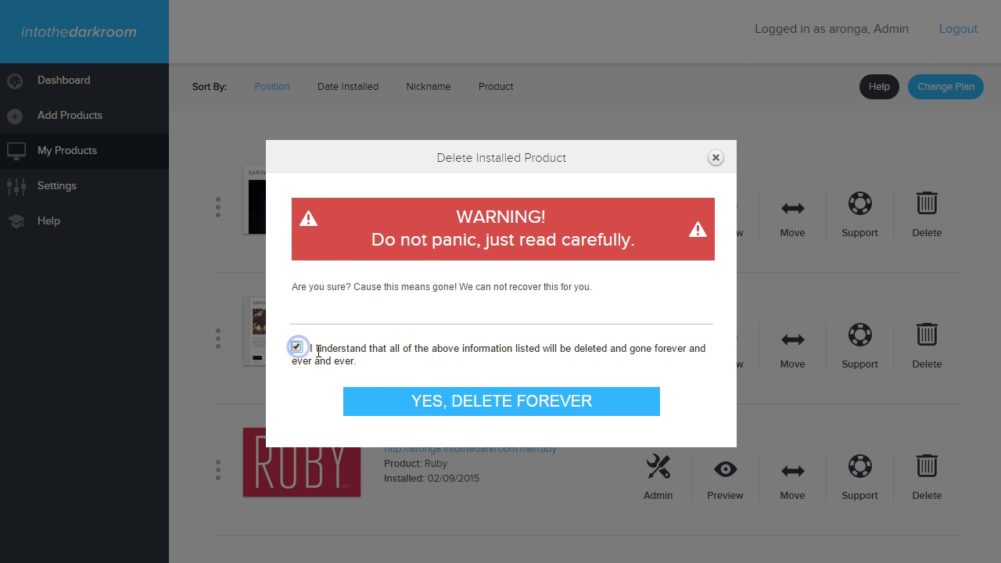
pyautogui.click(469, 401)
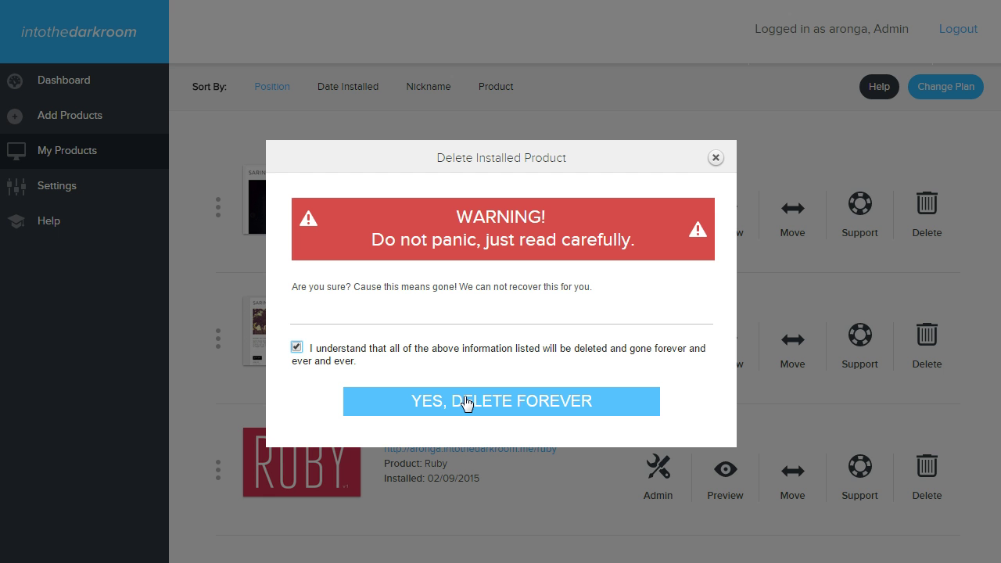
pyautogui.click(467, 401)
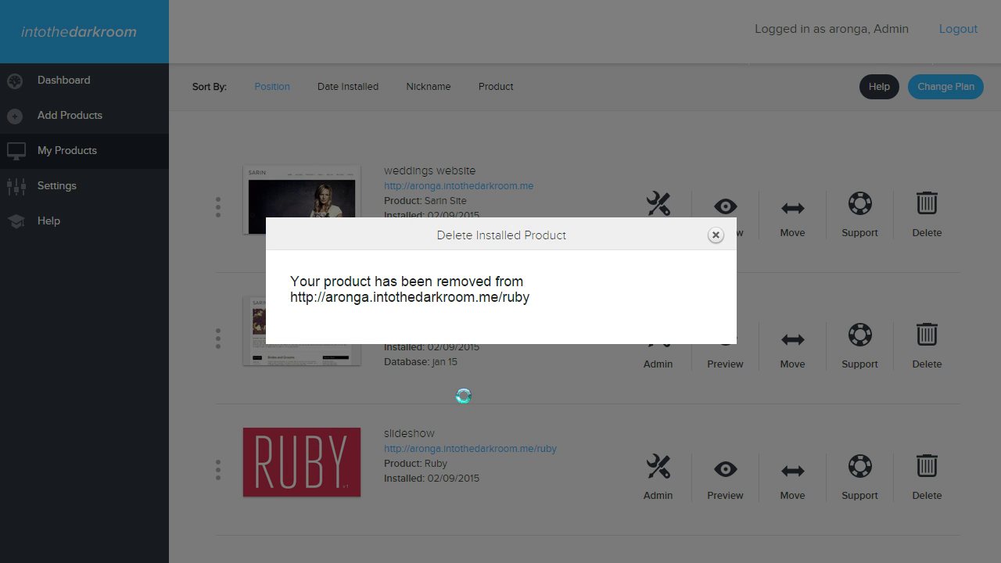
pyautogui.click(715, 234)
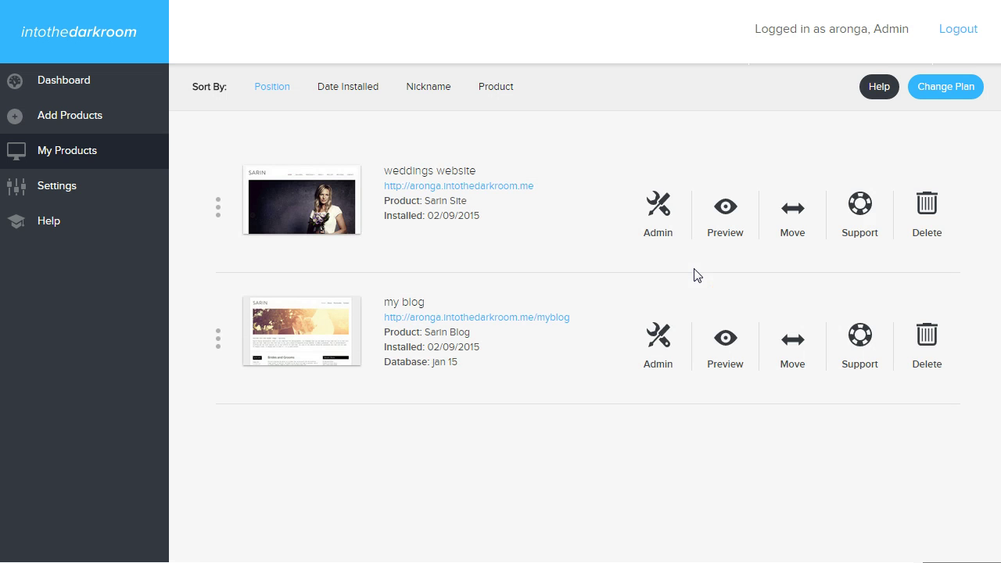